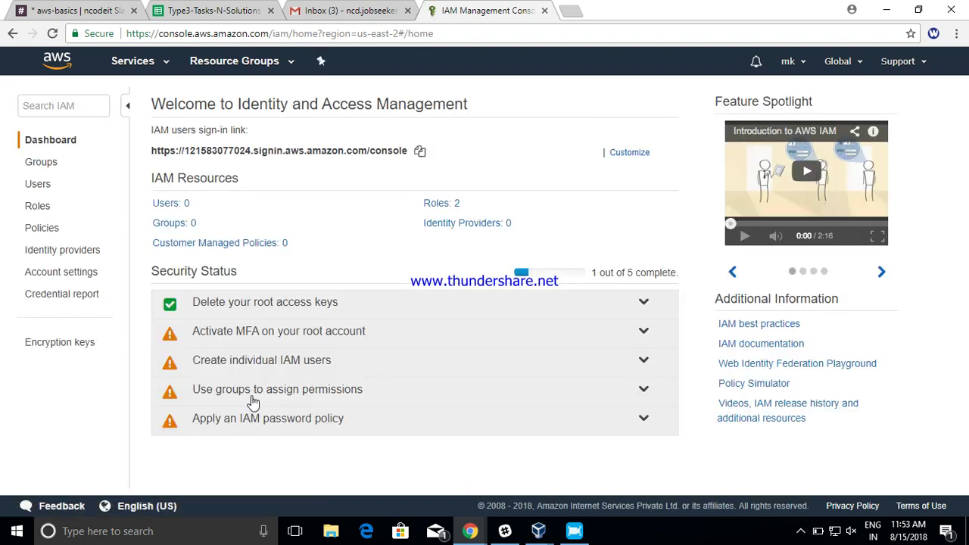
Step: Start adding a new IAM user and enter the first user name, ending in -07
click(41, 189)
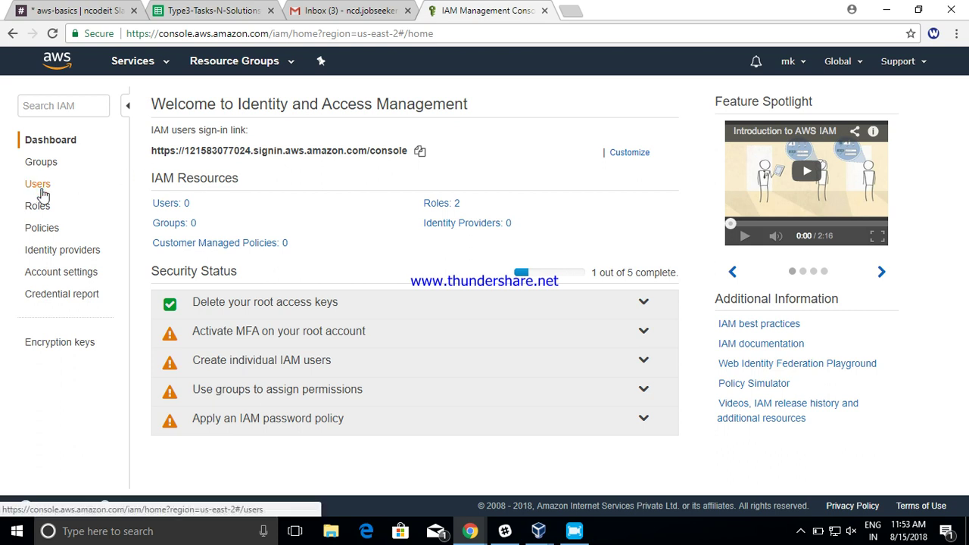
click(39, 188)
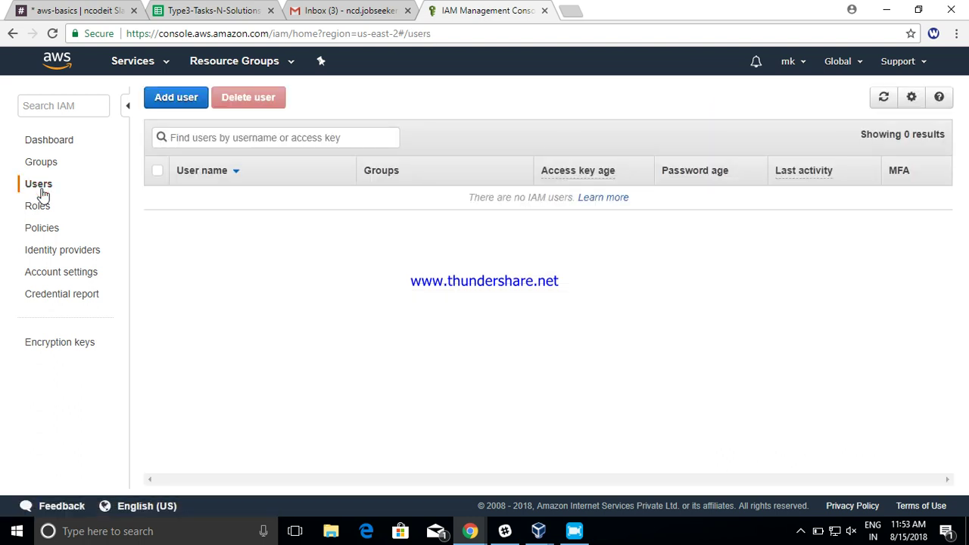
click(173, 105)
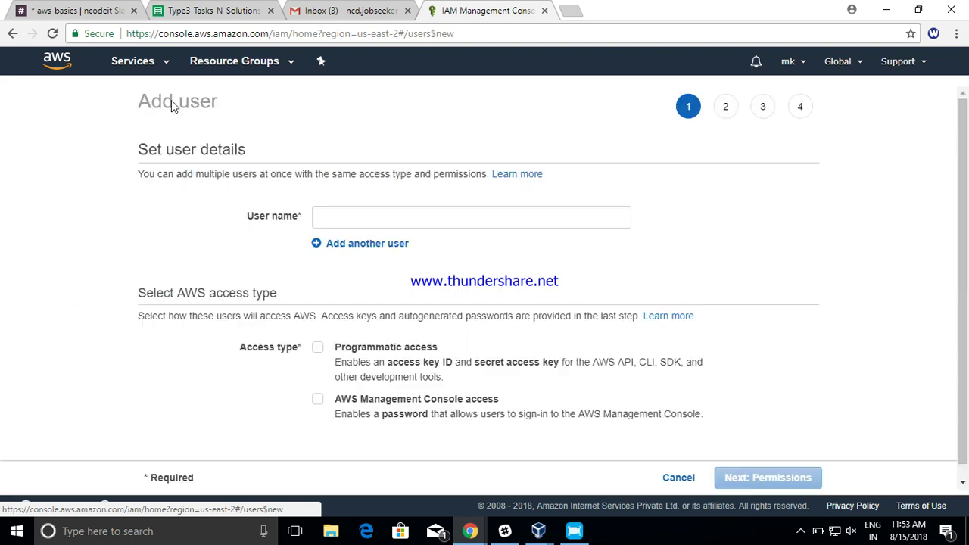
click(439, 217)
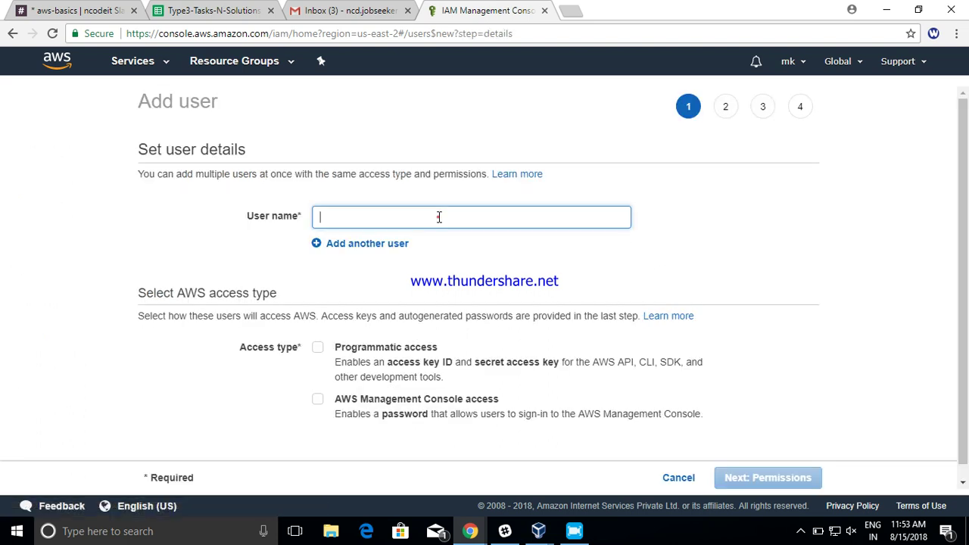
text(murali)
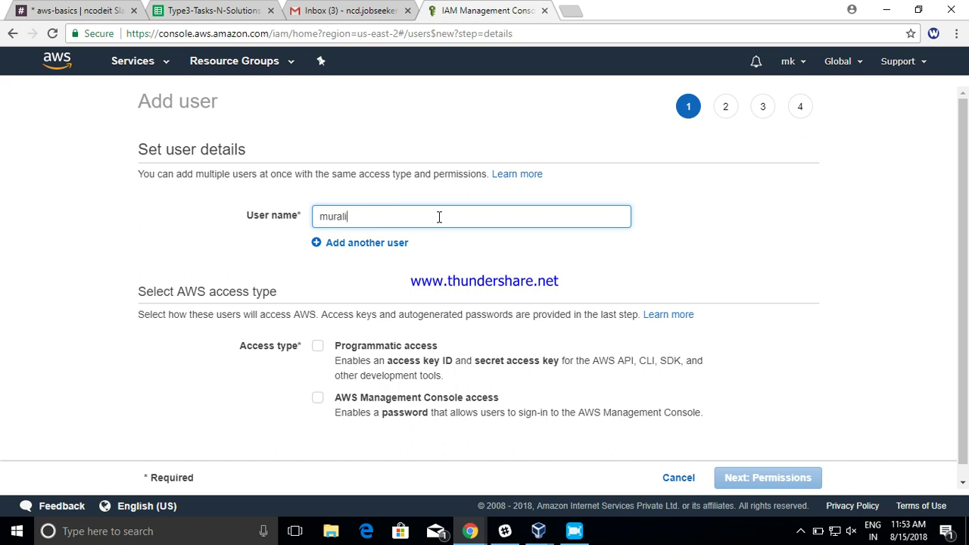
text(-07)
click(457, 265)
scroll(457, 265, down, 1)
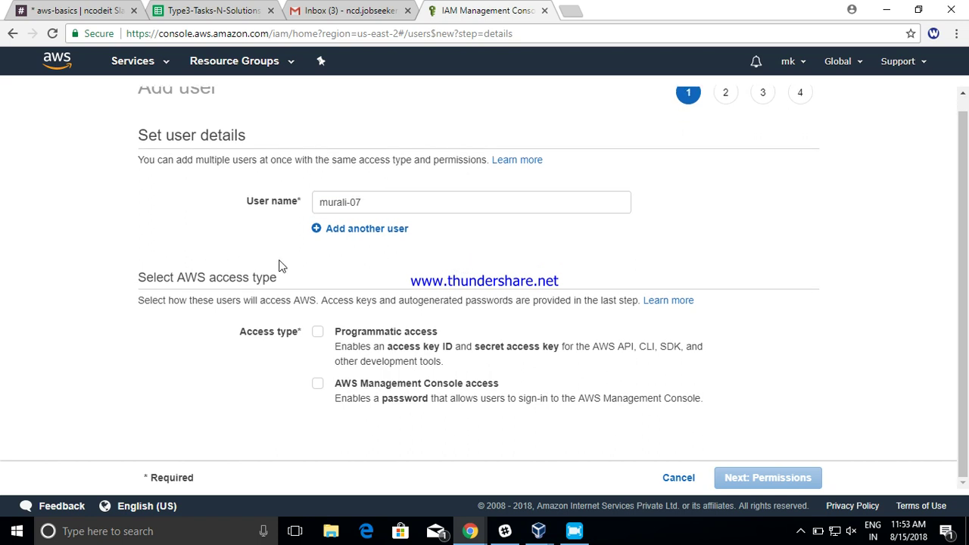
Step: Add another user to the same request and enter the second user name, ending in -03
click(320, 230)
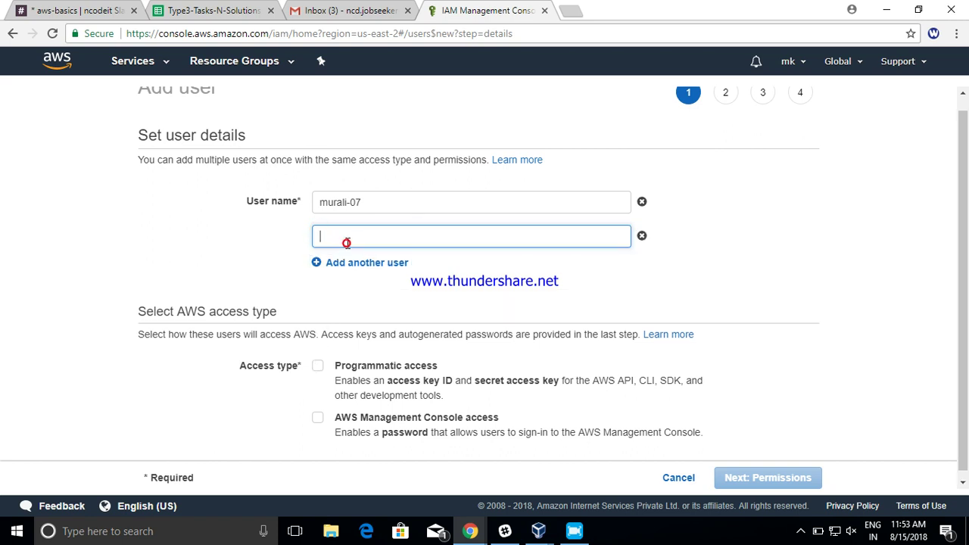
text(murali-03)
click(760, 282)
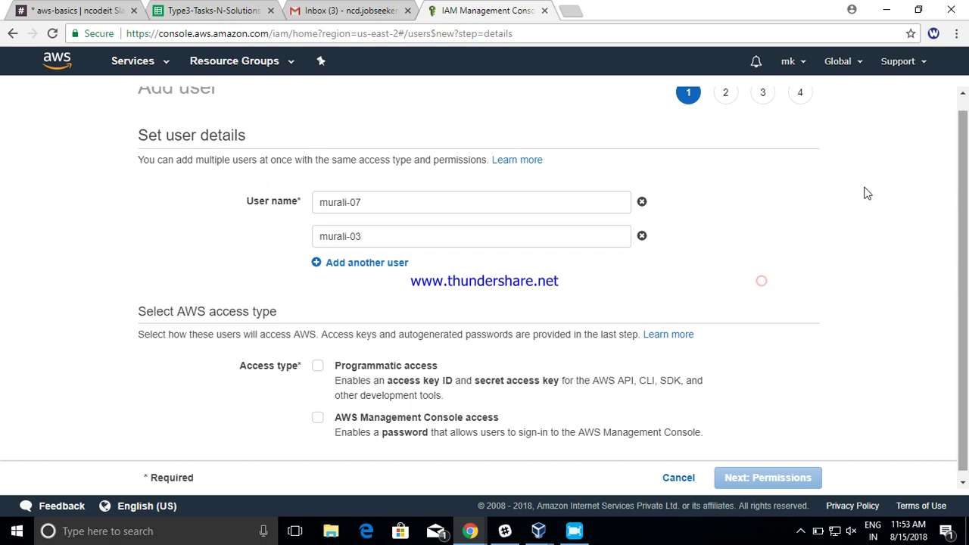
Step: Enable both AWS Management Console access and Programmatic access for the new users
scroll(456, 271, down, 1)
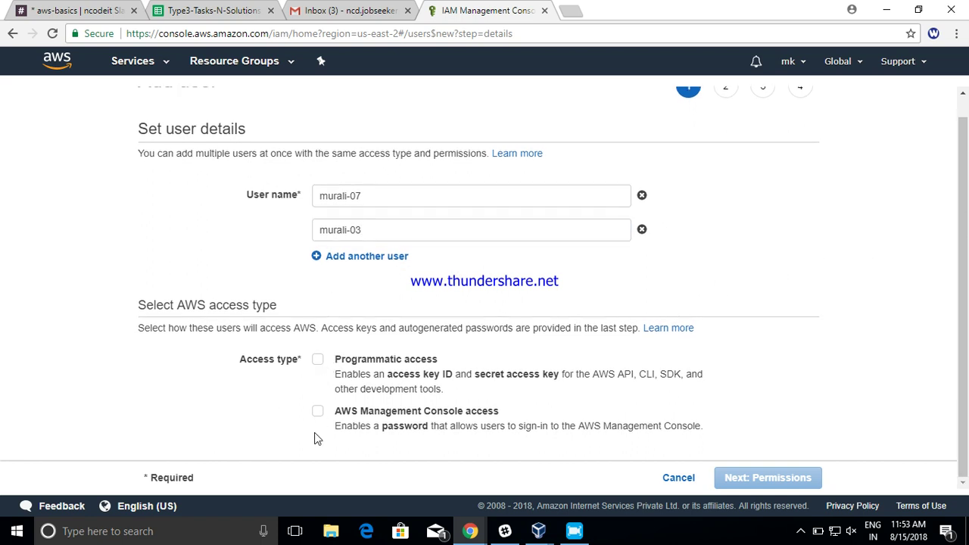
click(319, 411)
click(319, 411)
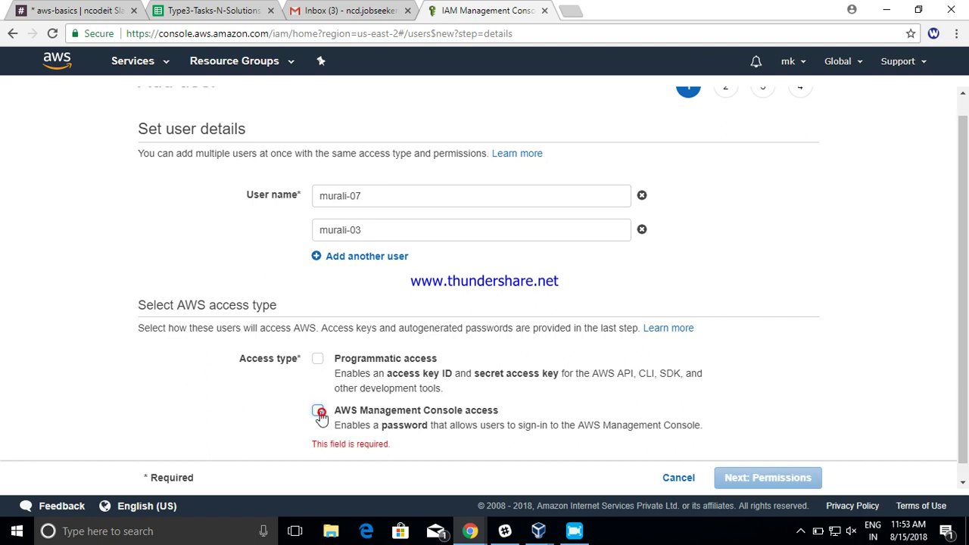
click(319, 410)
click(318, 359)
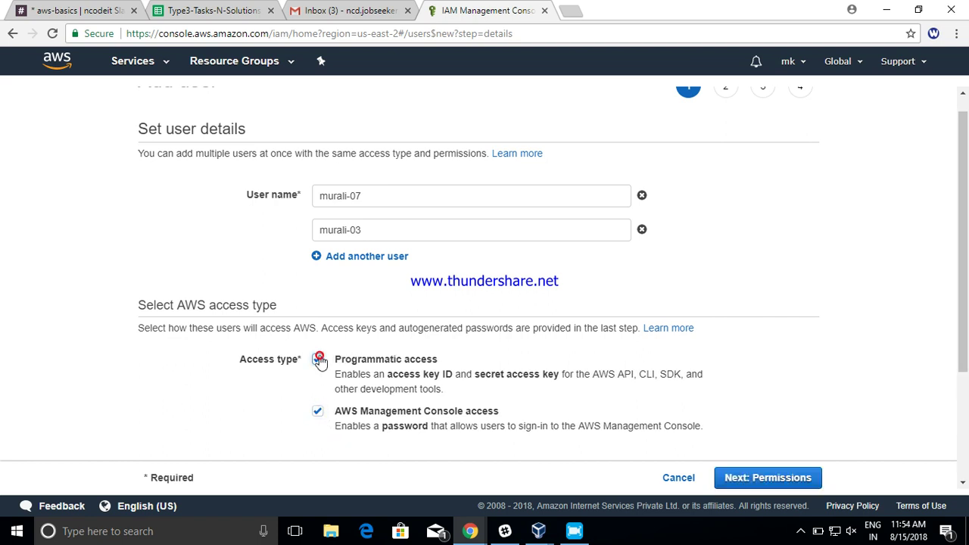
Step: Choose a custom console password for the users and enter the account password
scroll(570, 384, down, 1)
scroll(564, 382, down, 2)
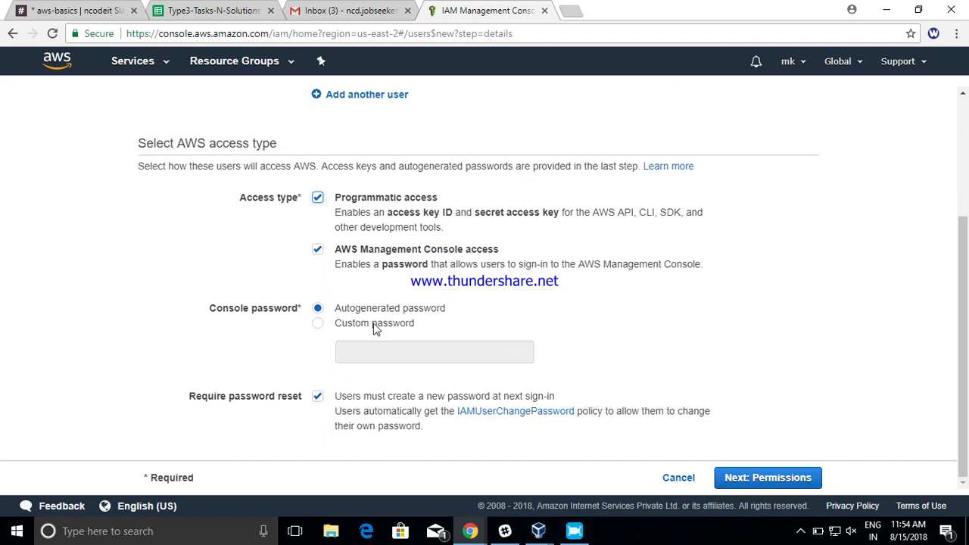
click(319, 324)
click(374, 360)
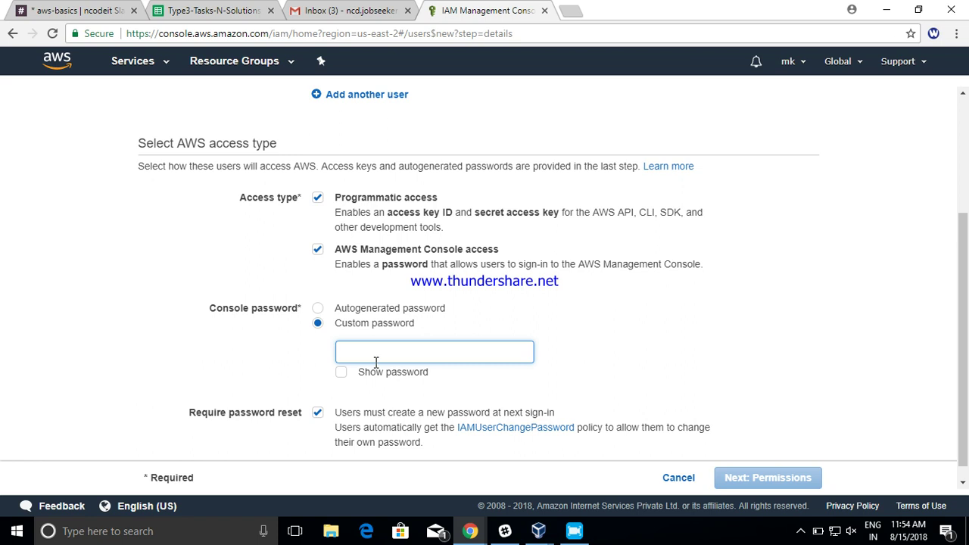
text(a)
key(BackSpace)
text(a)
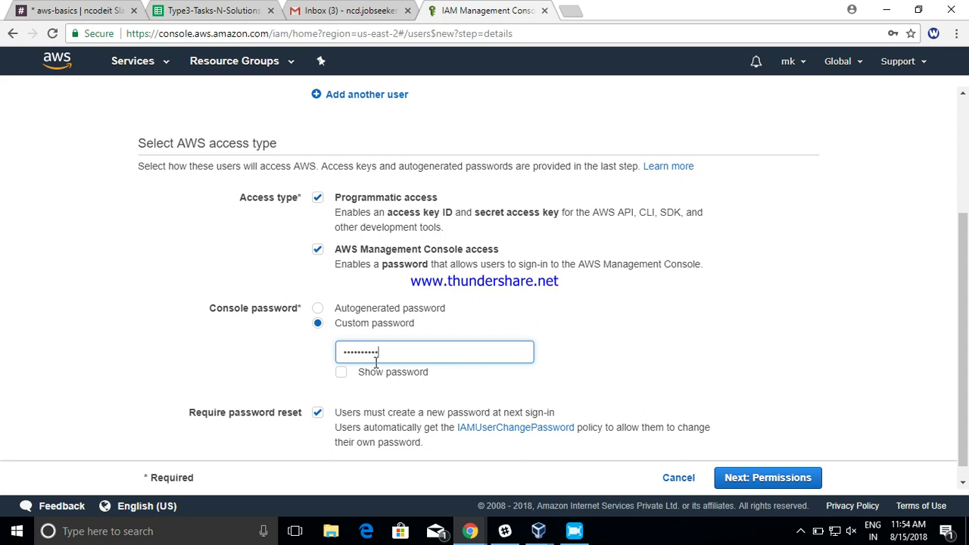
scroll(673, 291, down, 1)
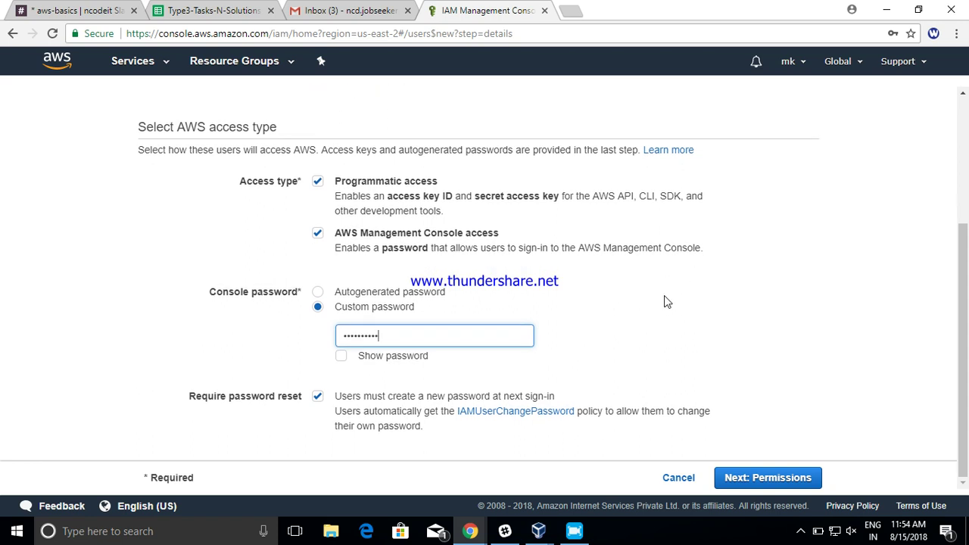
Step: Continue to the permissions stage and decline to save the password in the browser
scroll(733, 365, up, 3)
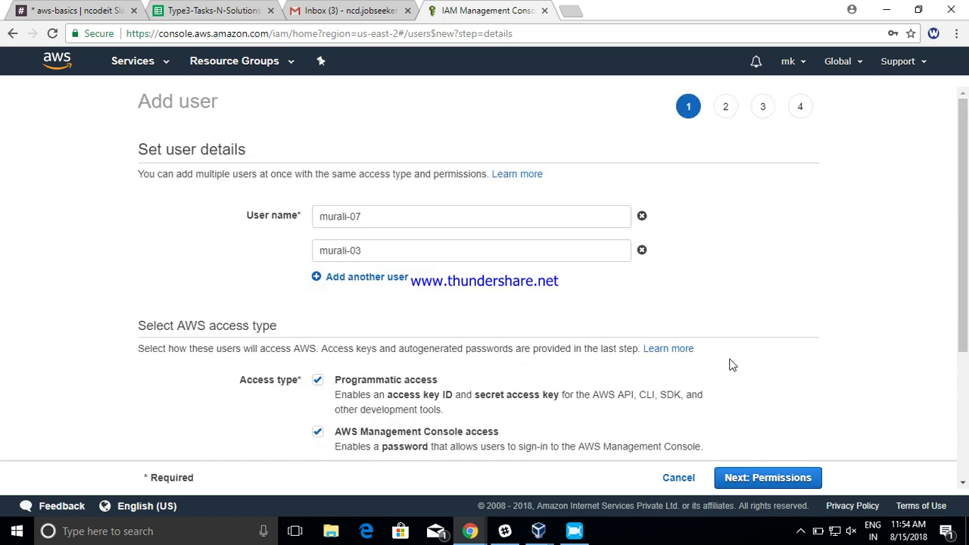
scroll(731, 354, down, 3)
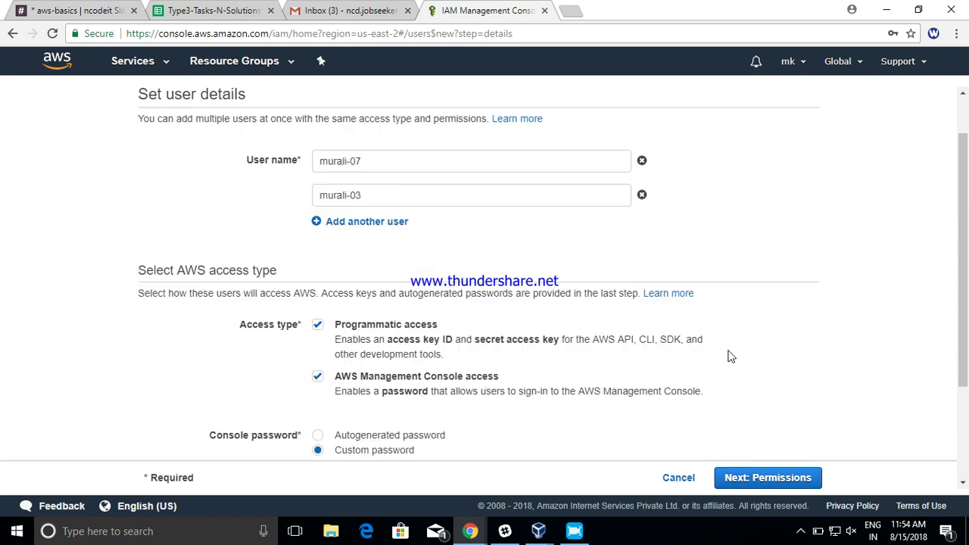
click(779, 479)
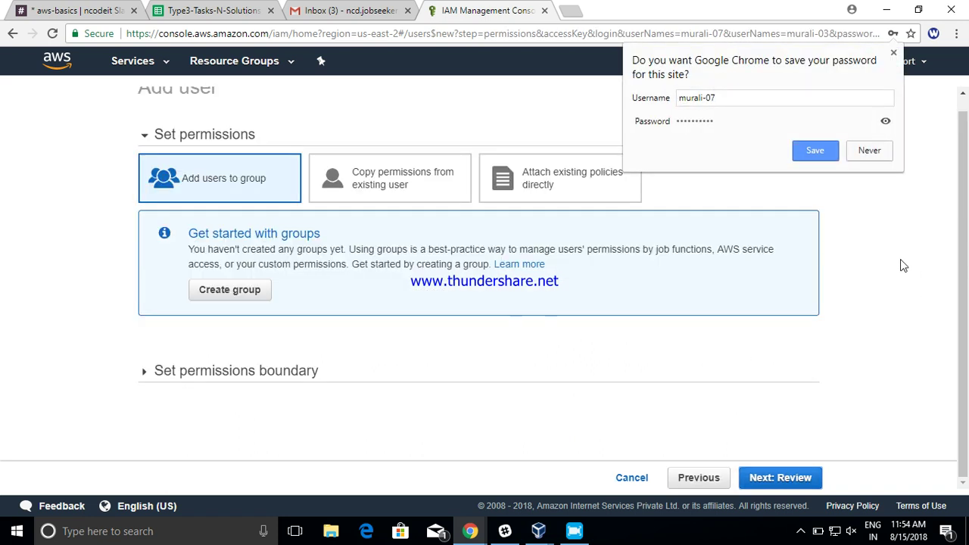
click(870, 150)
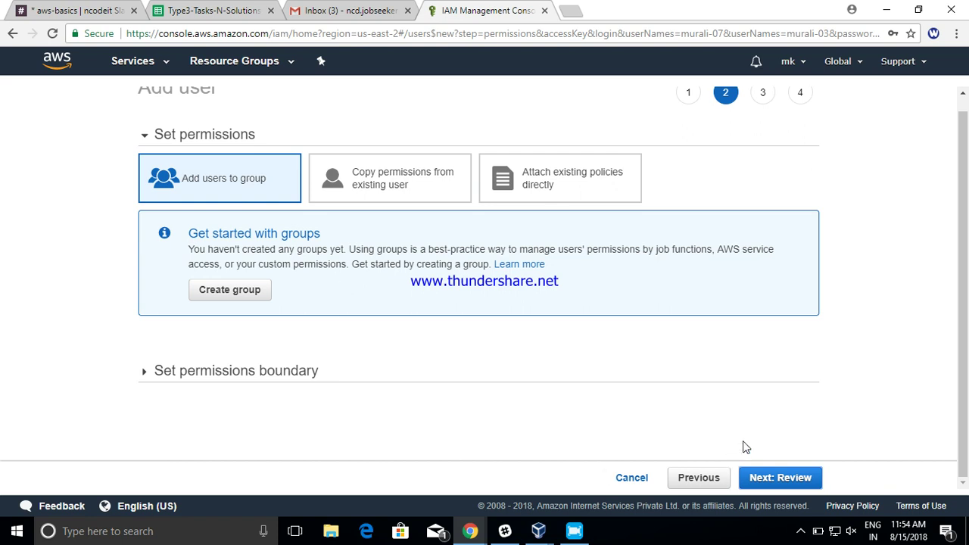
Step: Examine the permissions boundary choices and the options for groups, copying permissions from an existing user and attaching existing policies
click(148, 372)
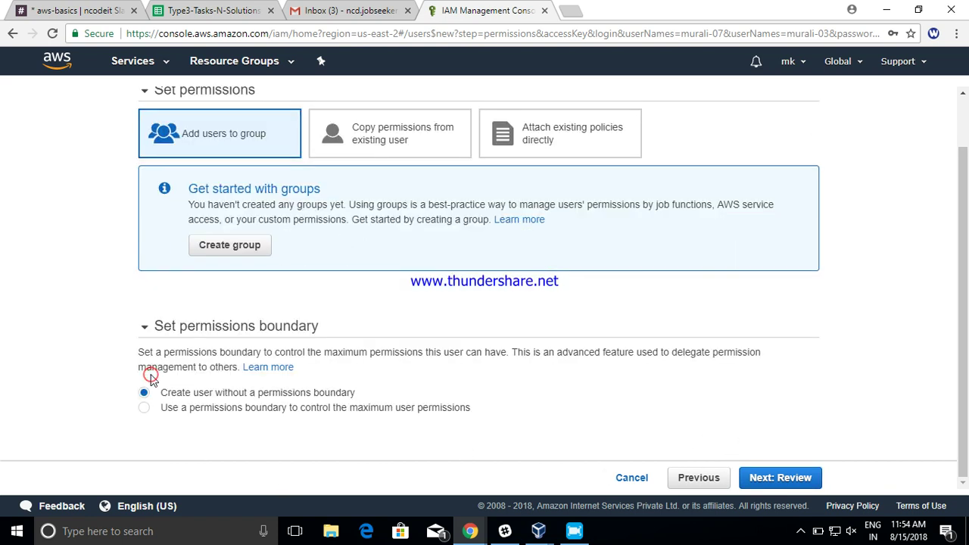
click(185, 324)
scroll(340, 285, up, 1)
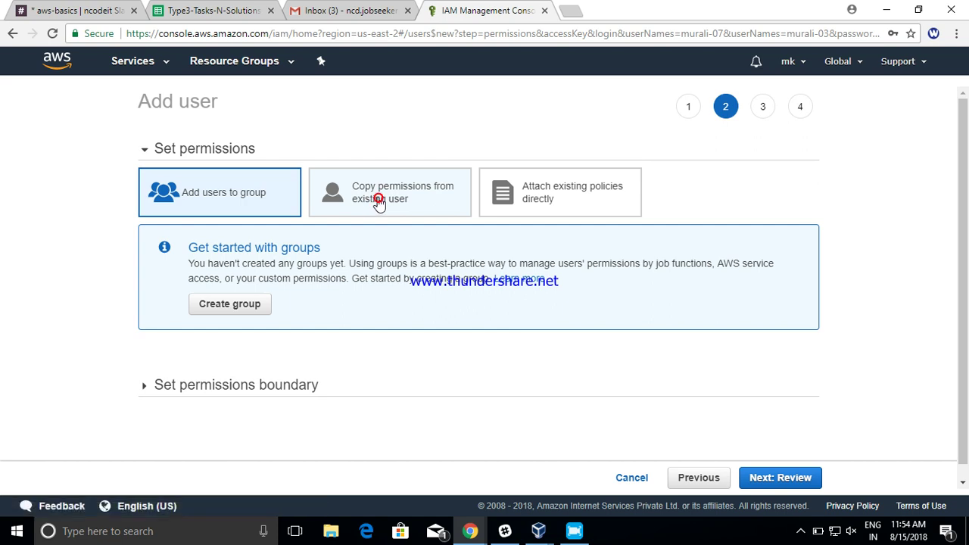
click(458, 204)
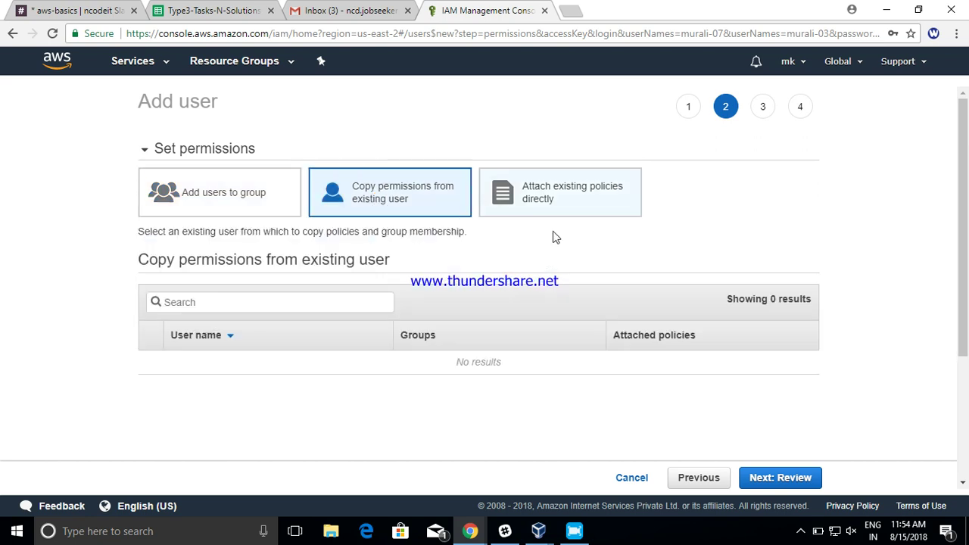
click(559, 206)
click(256, 201)
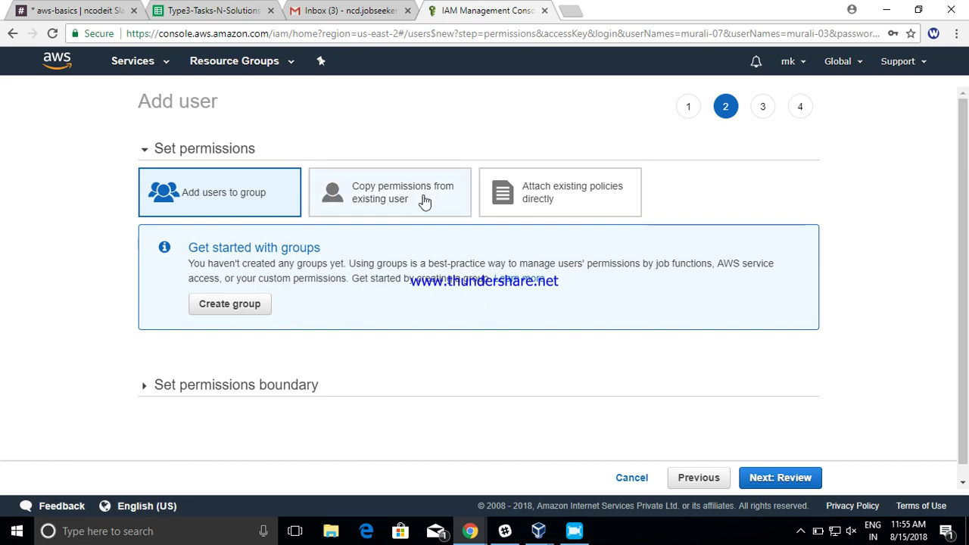
click(543, 200)
click(246, 201)
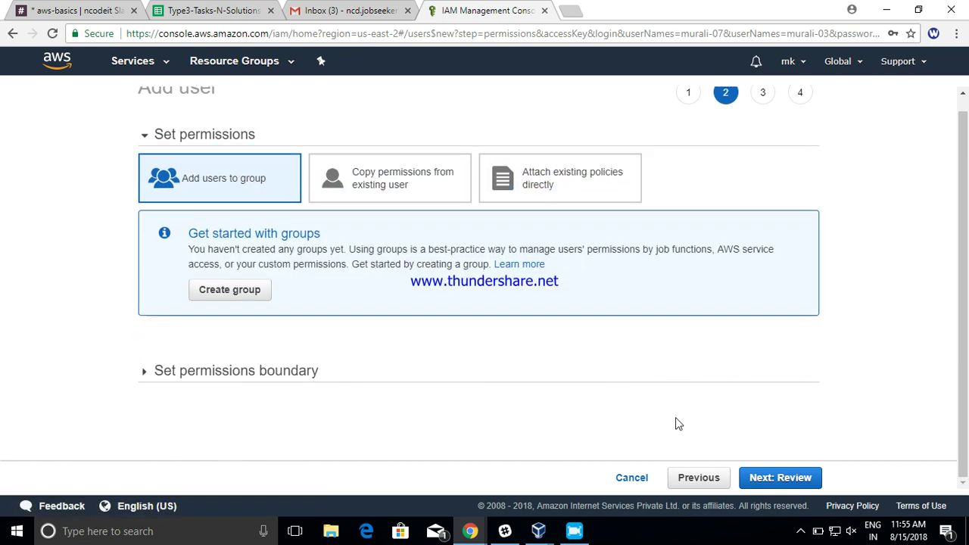
Step: Proceed to the review without assigning a group and create both users
click(798, 478)
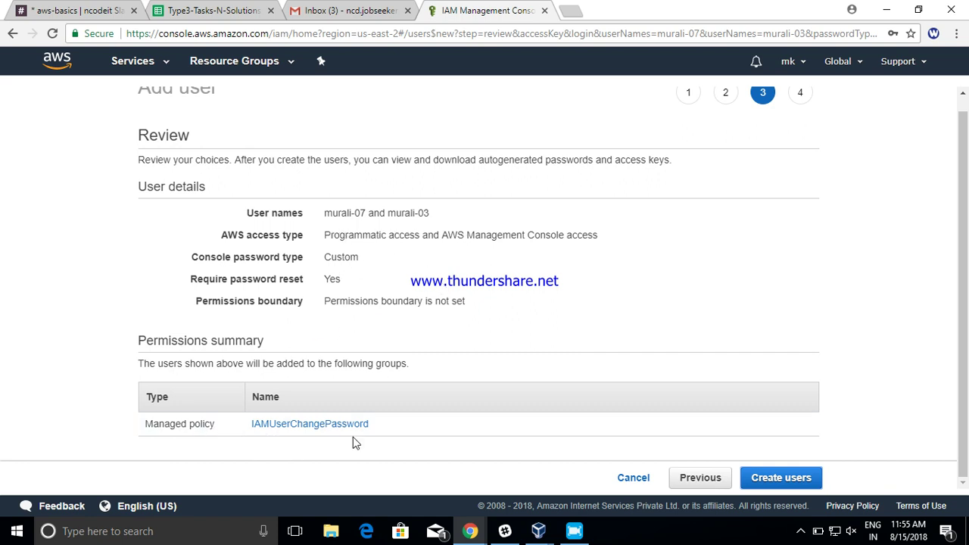
click(784, 477)
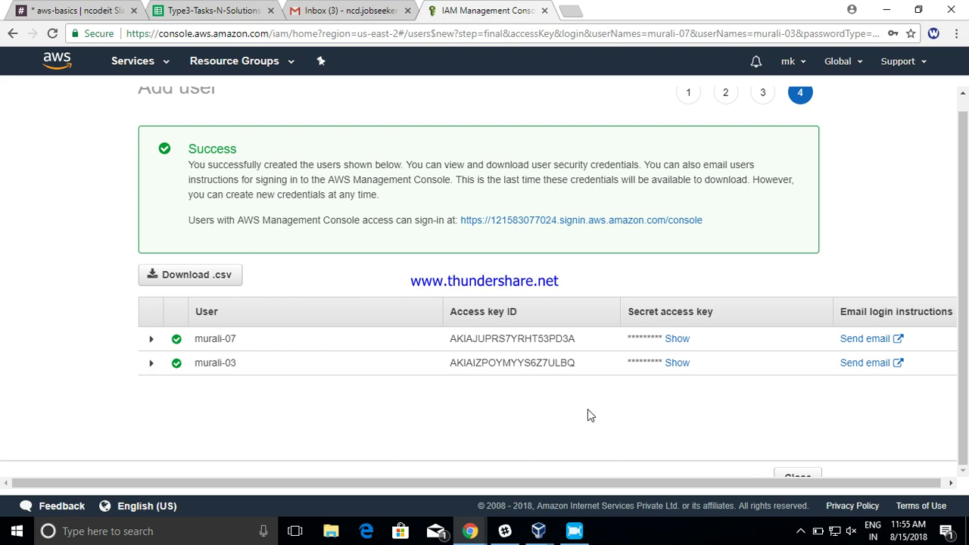
Step: Reveal the secret access key of the user ending in -07, and hide it again
triple_click(678, 339)
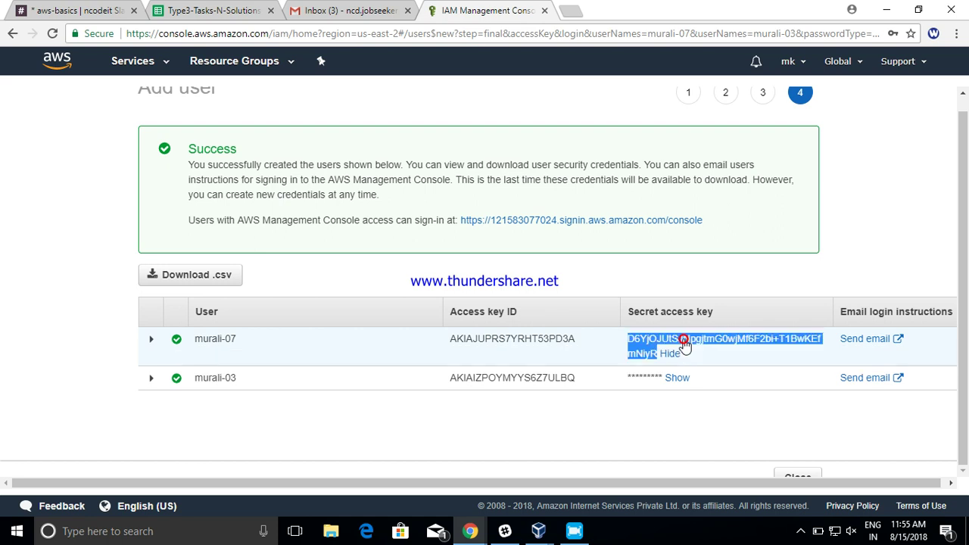
click(672, 354)
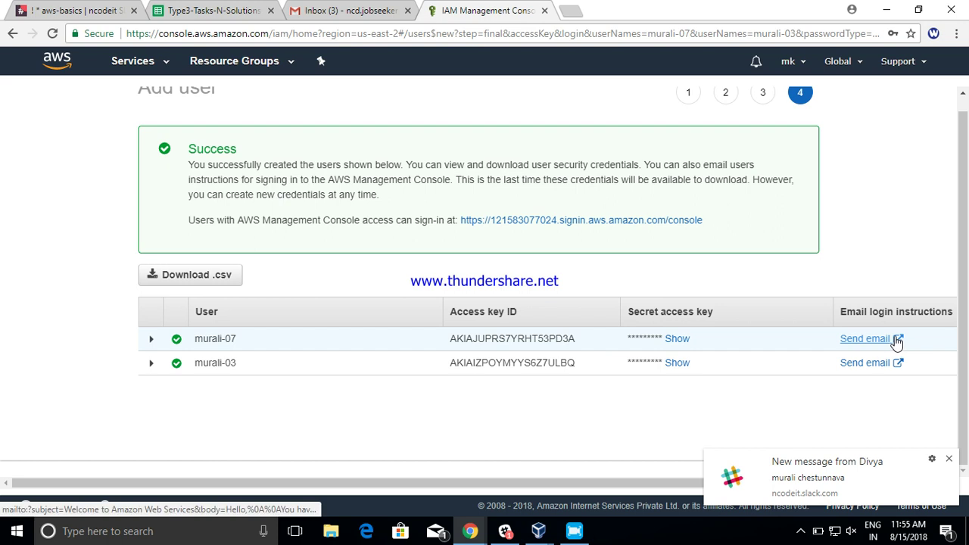
Step: Dismiss the message notifications and try to email the login instructions for the user ending in -07
click(951, 462)
click(956, 441)
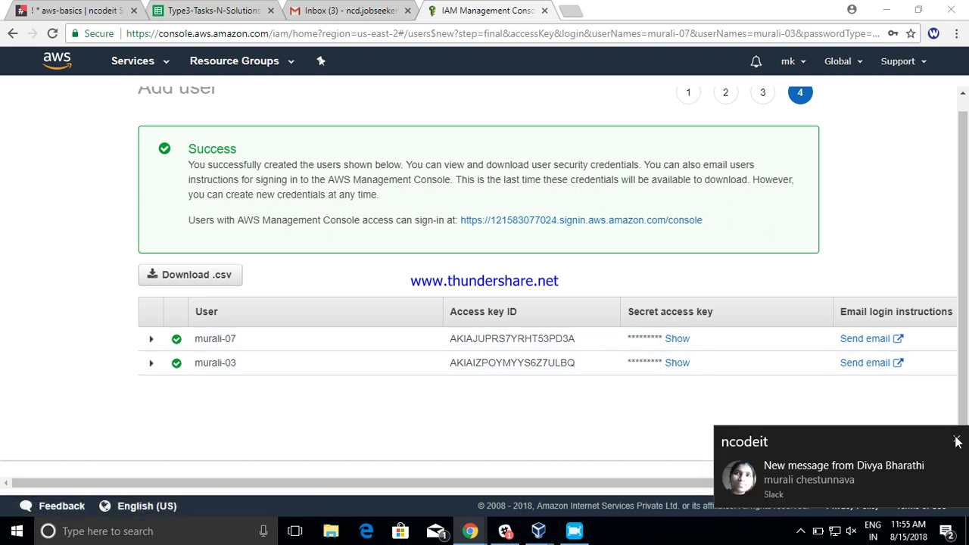
click(899, 341)
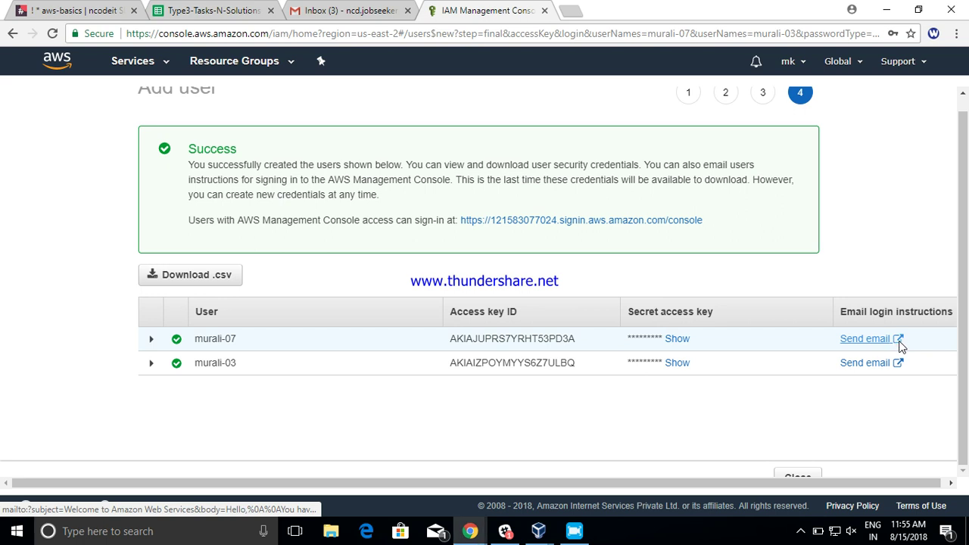
click(897, 341)
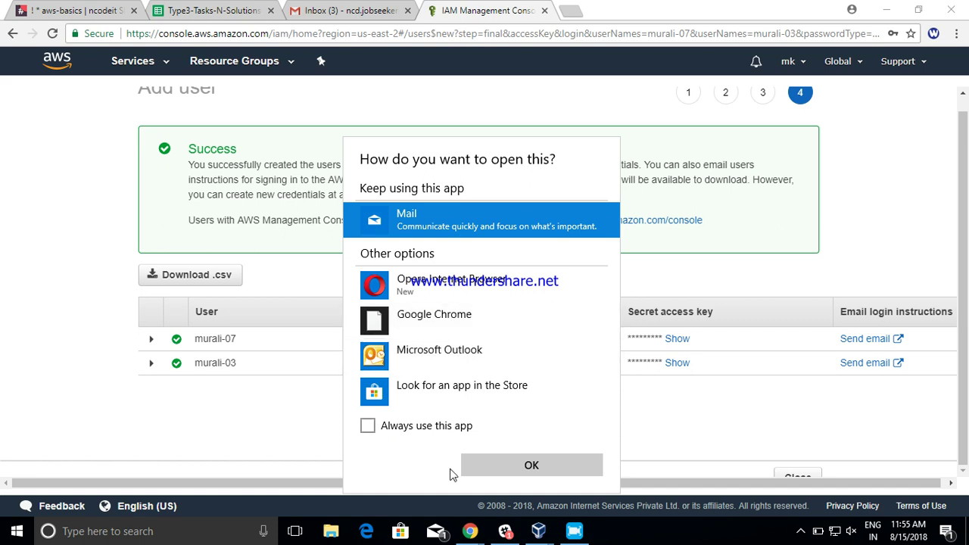
click(308, 432)
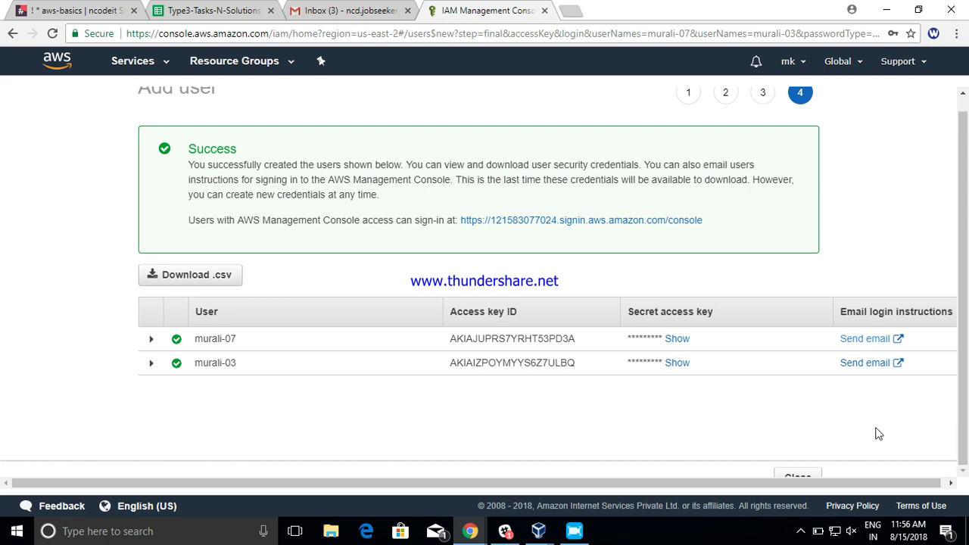
Step: Reduce the browser zoom to 90% and close the completed user creation wizard
mouse_move(965, 335)
mouse_down()
mouse_move(965, 322)
mouse_move(966, 334)
mouse_up()
scroll(964, 209, up, 1)
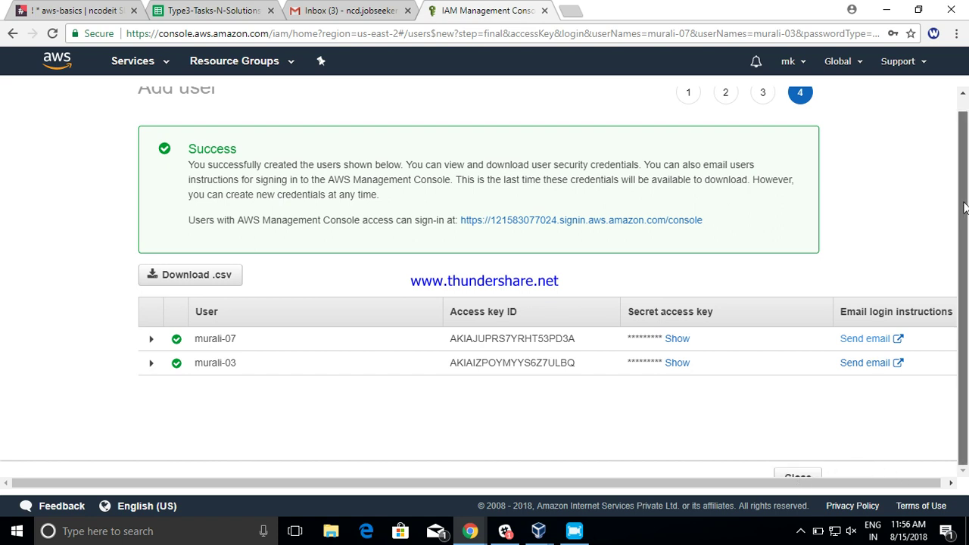
scroll(964, 203, down, 1)
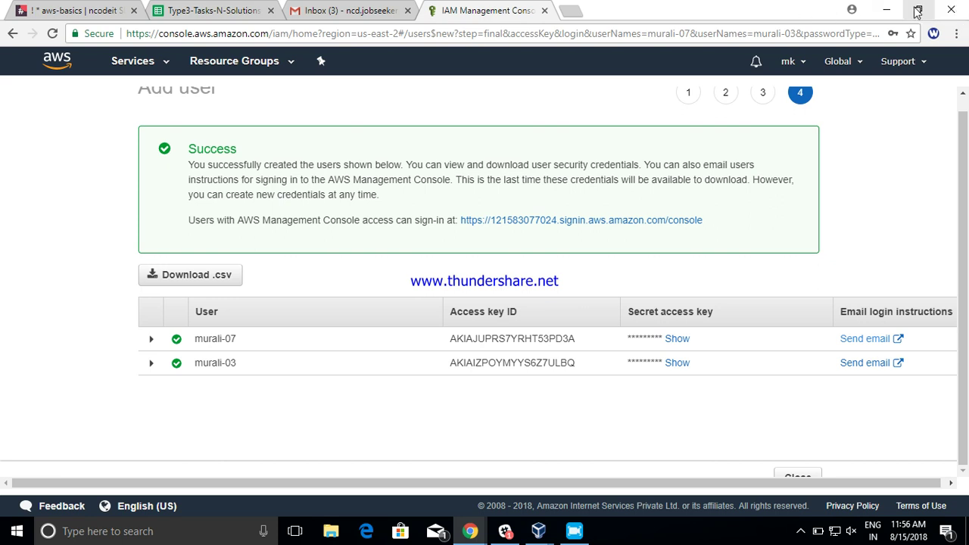
click(958, 35)
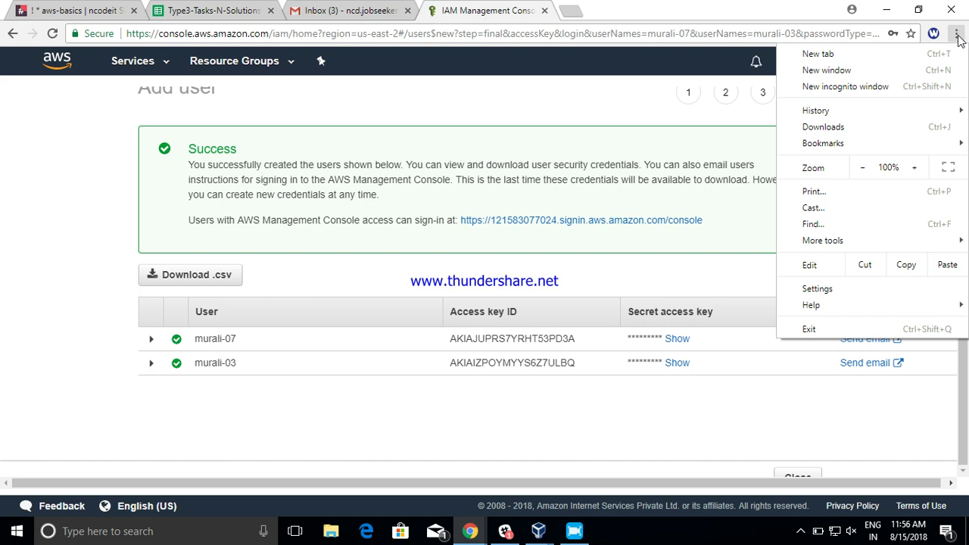
click(868, 169)
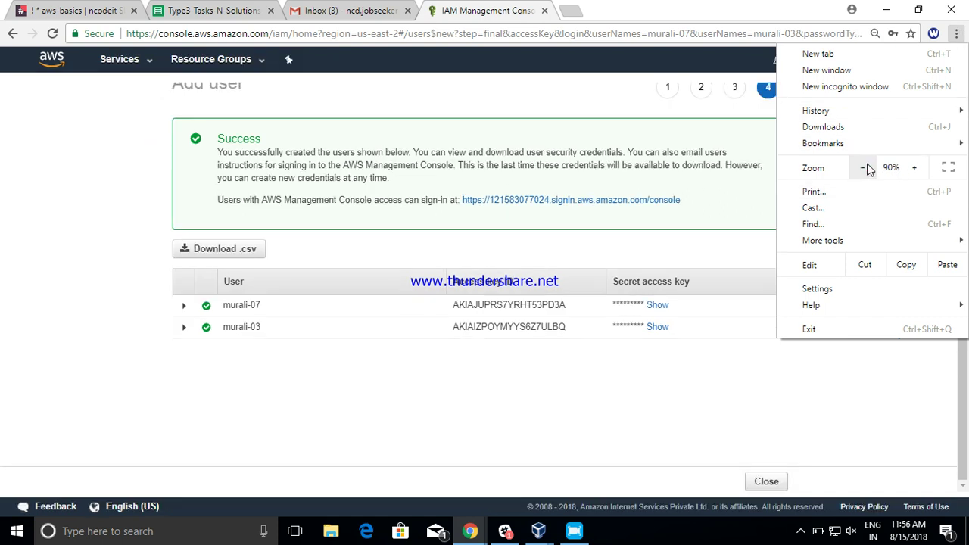
click(865, 395)
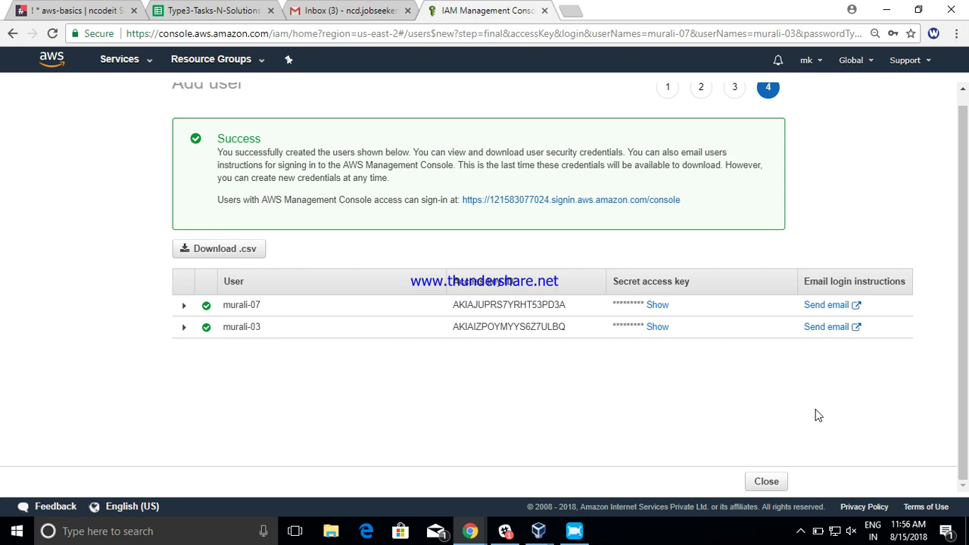
click(775, 488)
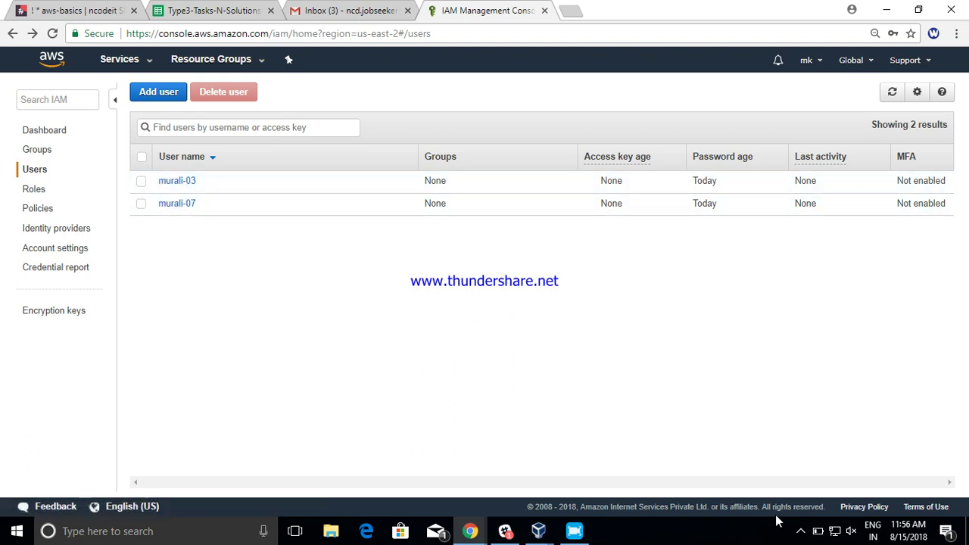
click(802, 531)
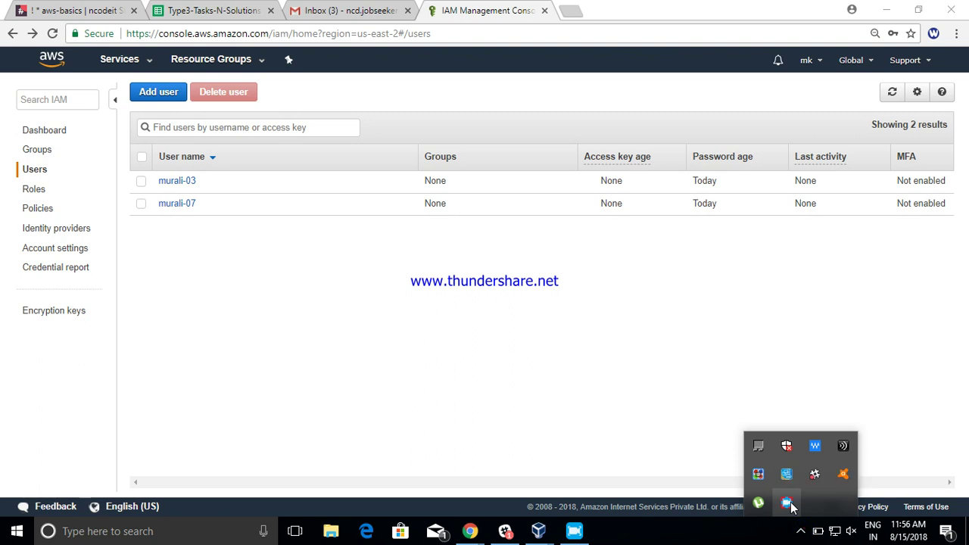
right_click(788, 504)
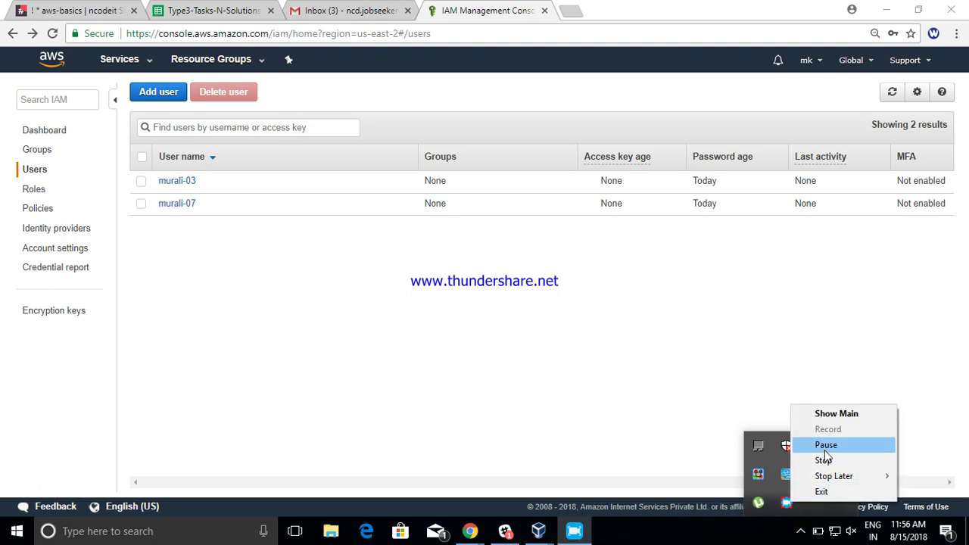